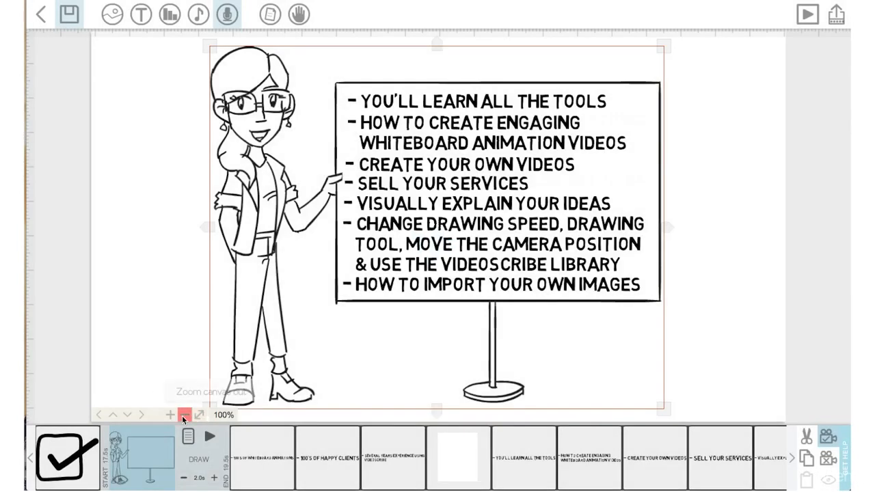
# Zoom out to about 12% and examine how the existing scenes are arranged across the canvas
pyautogui.click(182, 415)
pyautogui.click(183, 417)
pyautogui.click(183, 417)
pyautogui.click(182, 417)
pyautogui.click(182, 417)
pyautogui.click(183, 417)
pyautogui.click(183, 417)
pyautogui.click(183, 417)
pyautogui.click(182, 417)
pyautogui.click(183, 417)
pyautogui.click(183, 416)
pyautogui.click(183, 417)
pyautogui.click(183, 417)
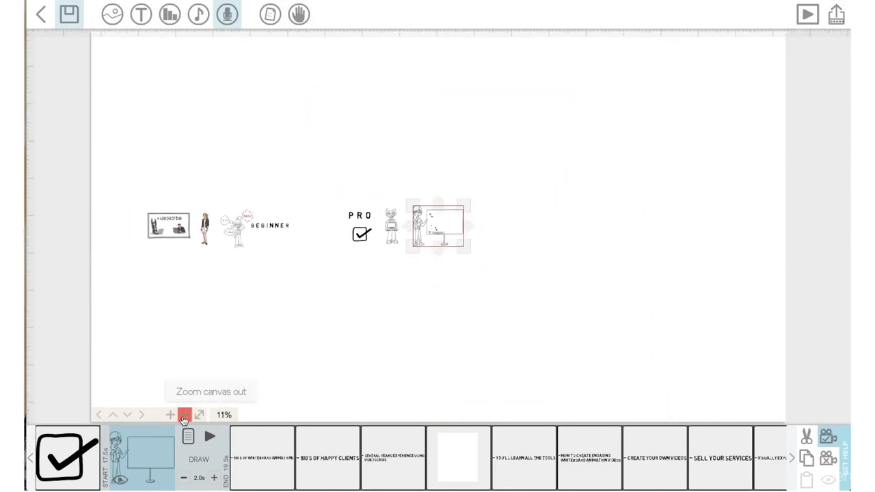
pyautogui.click(169, 415)
pyautogui.click(169, 415)
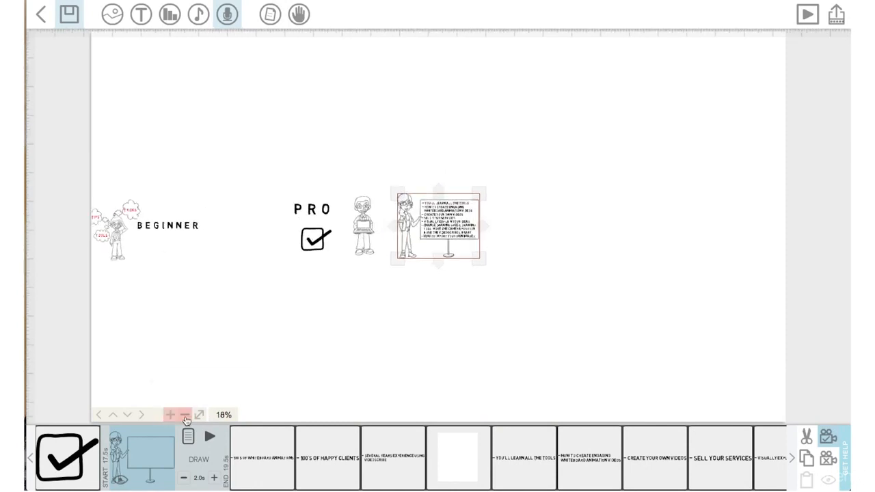
pyautogui.click(185, 417)
pyautogui.click(184, 417)
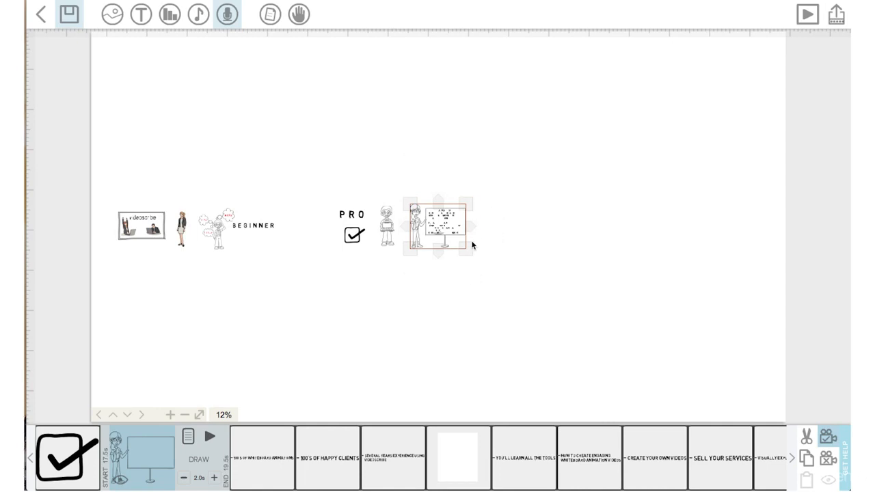
pyautogui.click(439, 278)
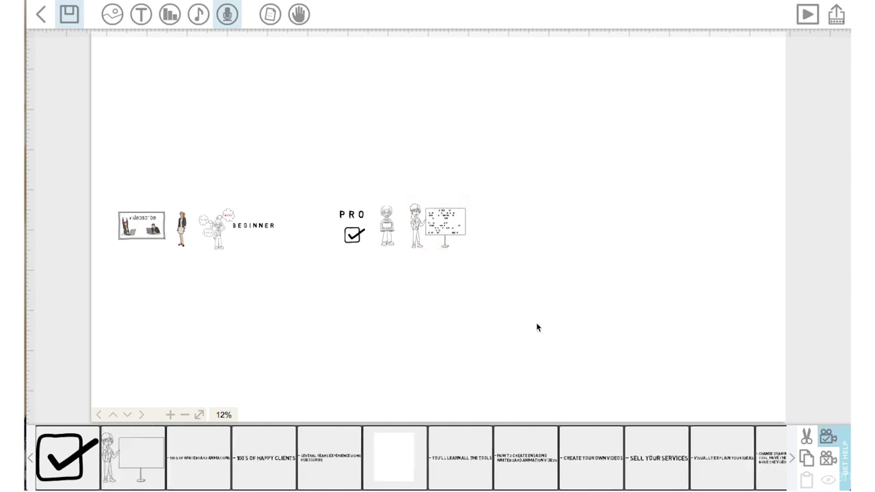
# Go to the last timeline element, "How to import your own images", and move to the blank canvas area below its scene
pyautogui.click(792, 463)
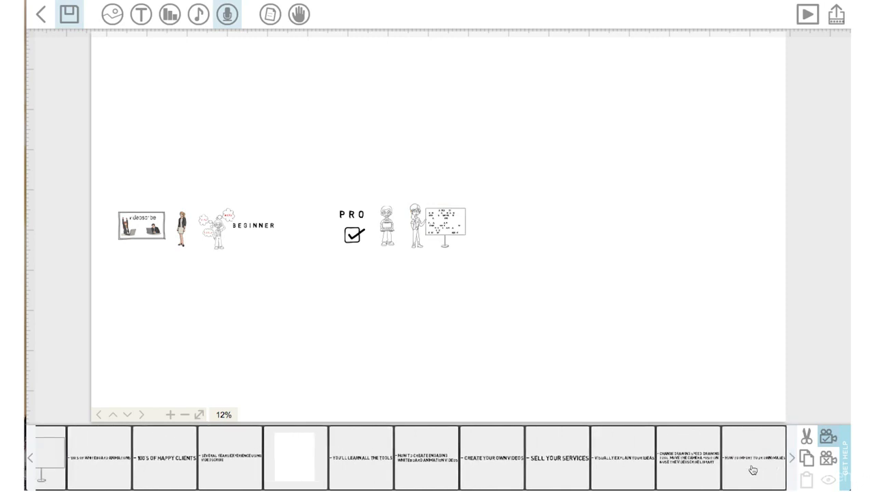
pyautogui.click(753, 470)
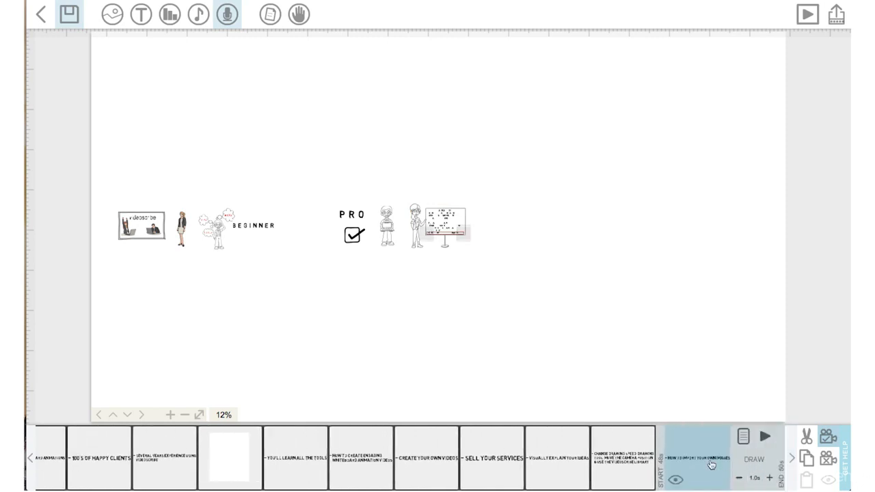
pyautogui.click(711, 464)
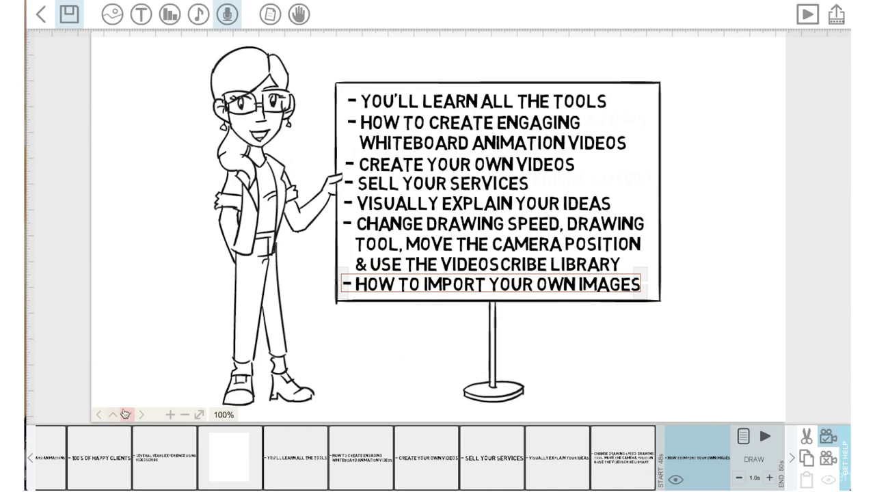
pyautogui.scroll(-5, 147, 201)
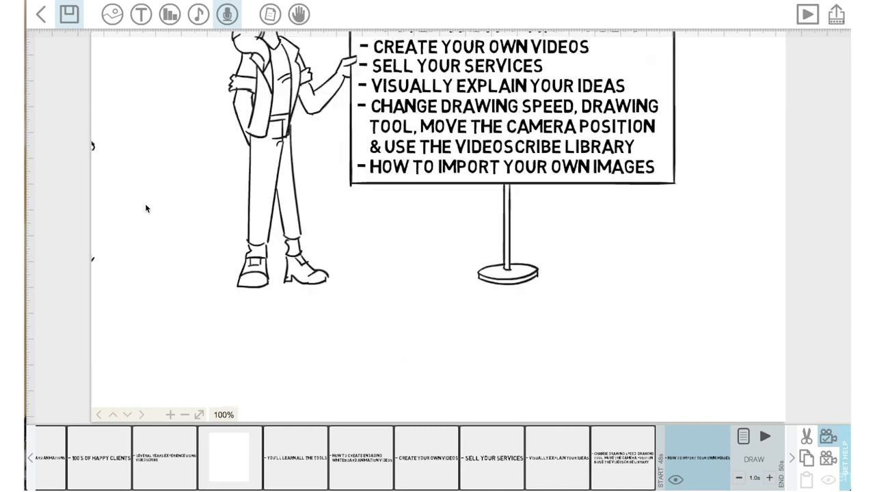
pyautogui.moveTo(152, 189); pyautogui.dragTo(172, 61)
pyautogui.moveTo(172, 66); pyautogui.dragTo(178, 155)
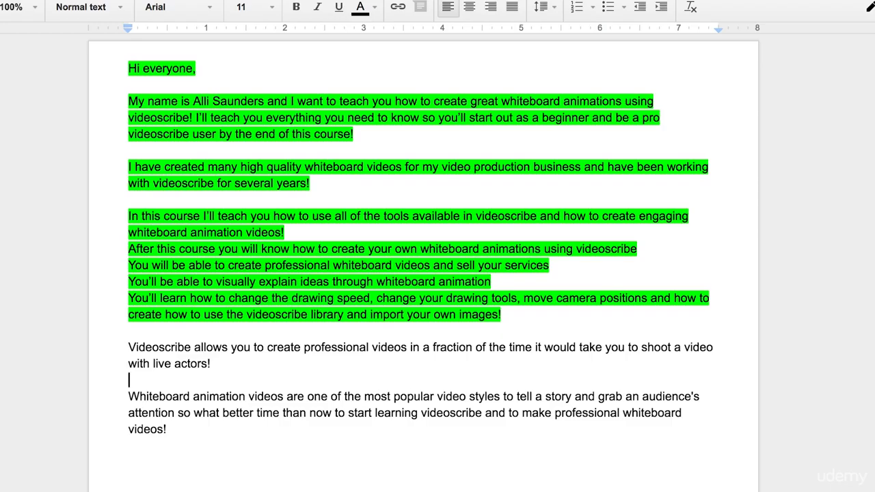
# Switch to the script document and read the paragraph beginning "Videoscribe allows you to create professional videos"
pyautogui.click(122, 345)
pyautogui.moveTo(122, 345); pyautogui.dragTo(359, 341)
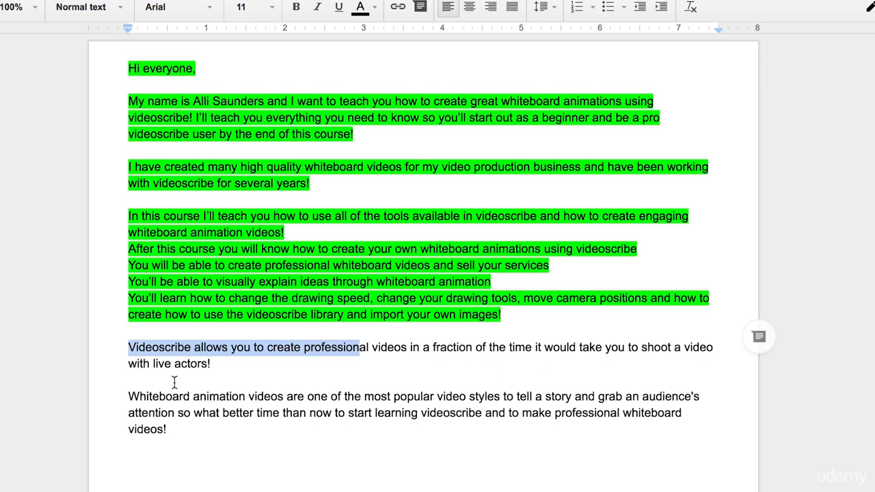
pyautogui.click(226, 391)
pyautogui.click(329, 365)
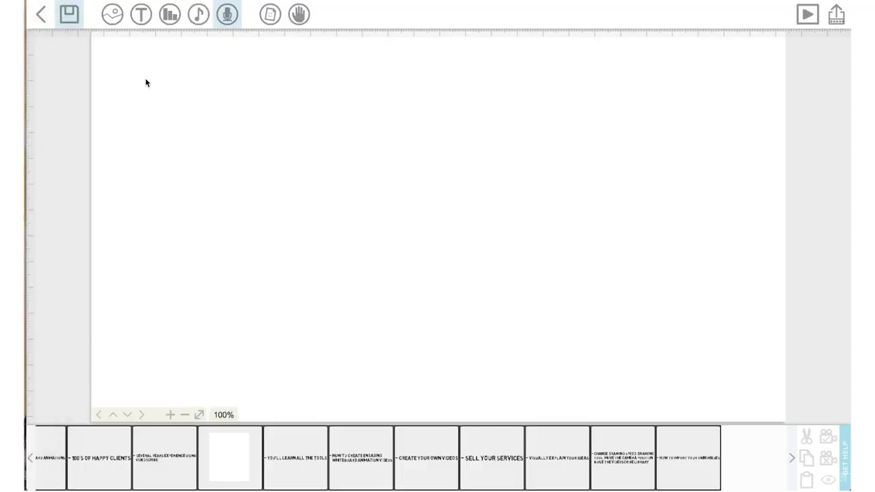
# Add the jumping man in a black suit from a "happy person" image search at the blank area's left side, with its camera set
pyautogui.click(113, 15)
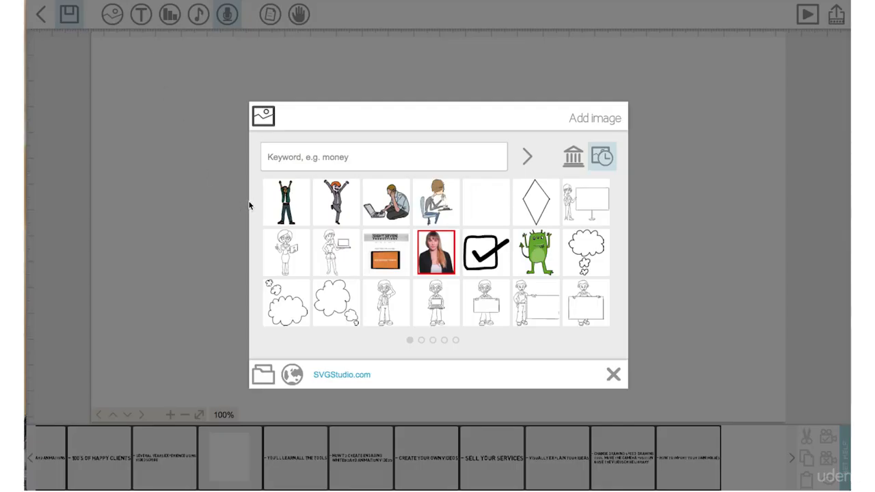
pyautogui.click(290, 159)
pyautogui.write('happy person')
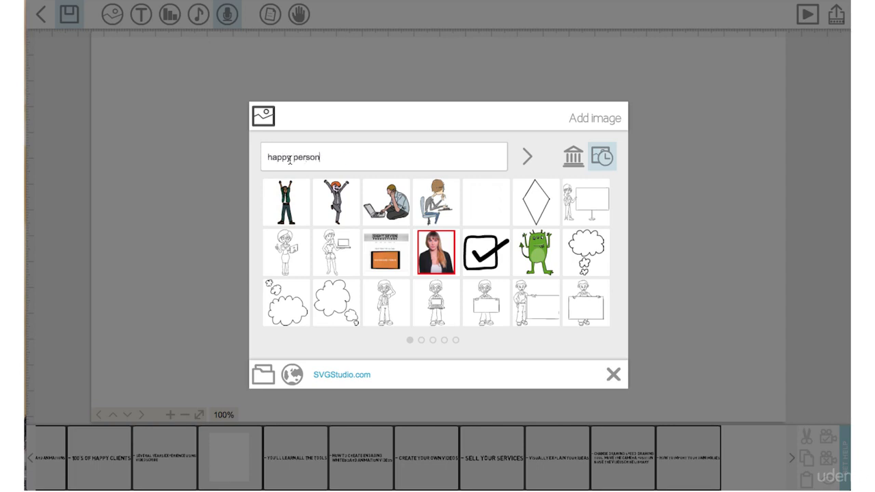
pyautogui.press('Return')
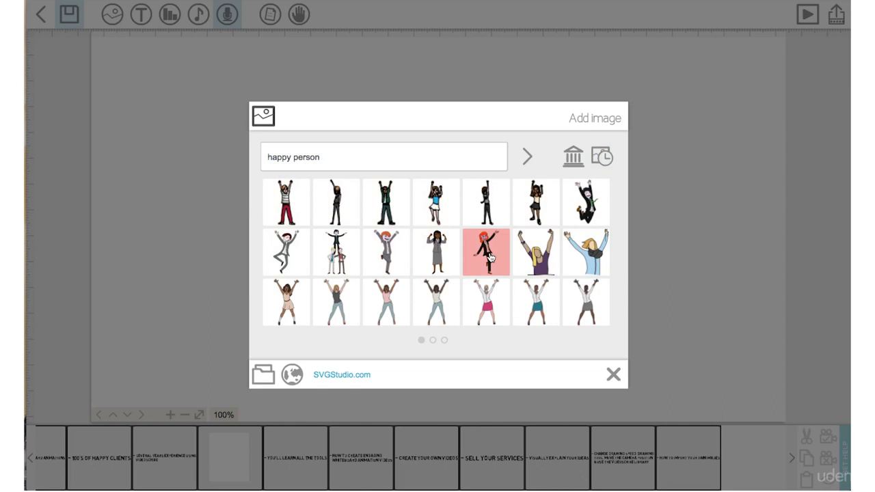
pyautogui.click(573, 209)
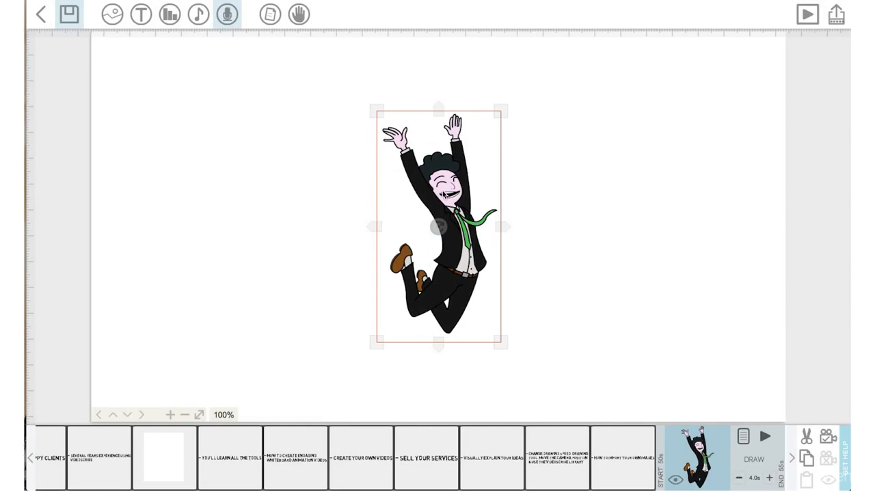
pyautogui.moveTo(443, 195); pyautogui.dragTo(185, 176)
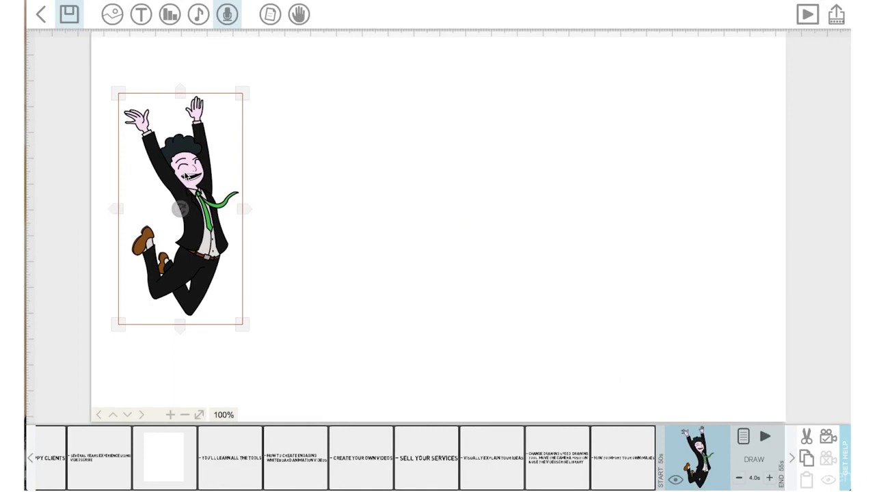
pyautogui.click(829, 441)
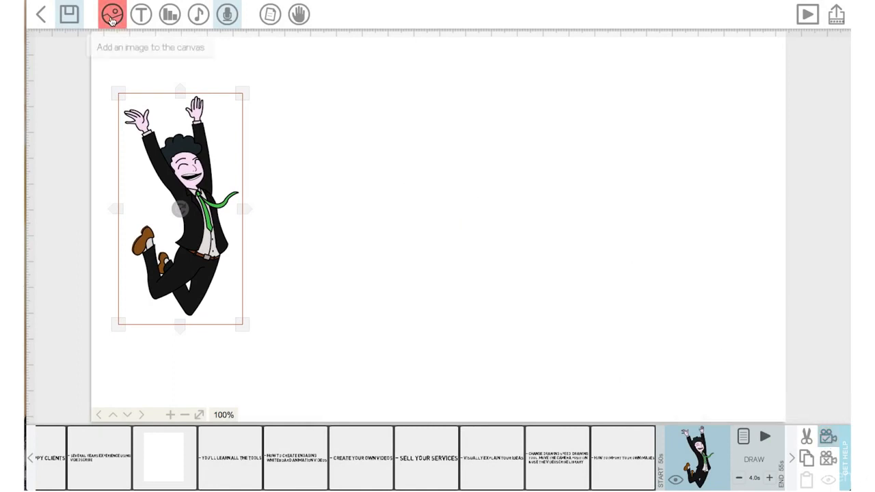
# Add the woman in a grey suit with raised fists from another "happy person" image search
pyautogui.click(111, 16)
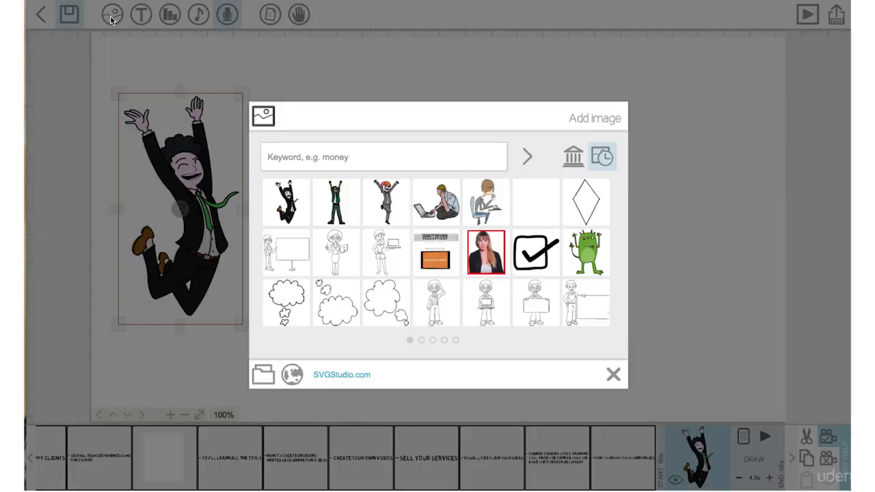
pyautogui.click(303, 155)
pyautogui.write('happy person')
pyautogui.press('Return')
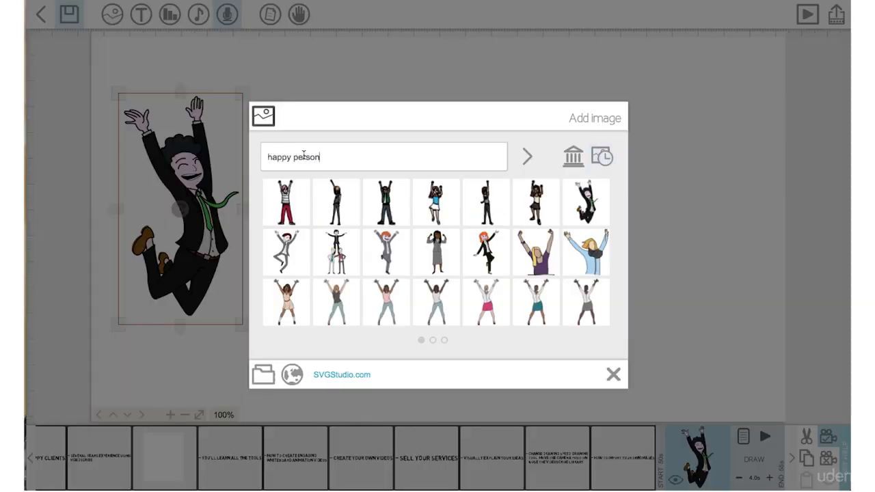
pyautogui.click(442, 253)
# Place the woman in the grey suit to the left of the jumping man and set her camera to the current canvas position
pyautogui.moveTo(329, 191); pyautogui.dragTo(318, 195)
pyautogui.moveTo(260, 102); pyautogui.dragTo(231, 79)
pyautogui.moveTo(310, 170); pyautogui.dragTo(231, 145)
pyautogui.click(99, 415)
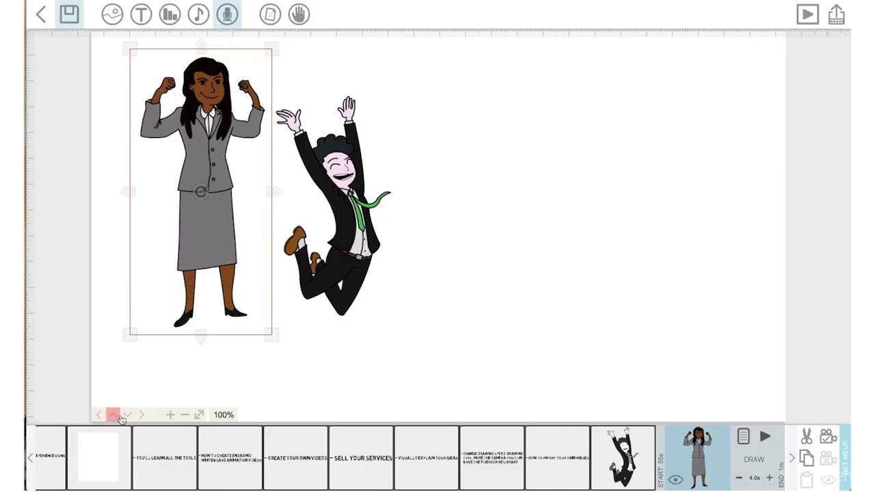
pyautogui.click(127, 414)
pyautogui.click(99, 414)
pyautogui.moveTo(173, 259); pyautogui.dragTo(167, 299)
pyautogui.click(826, 444)
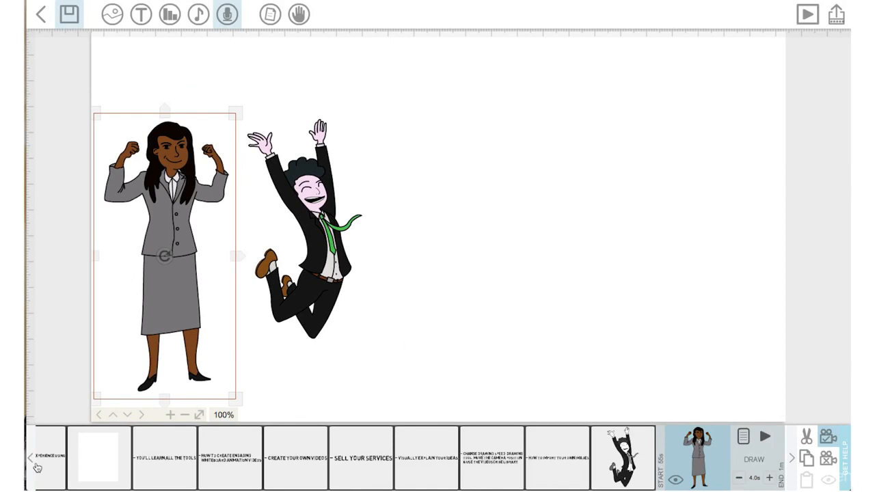
# Duplicate the "videoscribe" text element and move the copy to the end of the timeline, after the woman
pyautogui.click(35, 467)
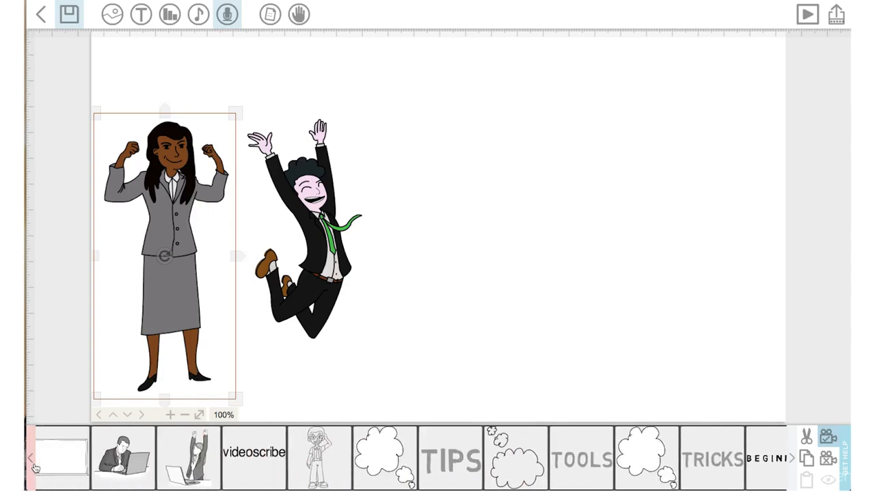
pyautogui.click(345, 477)
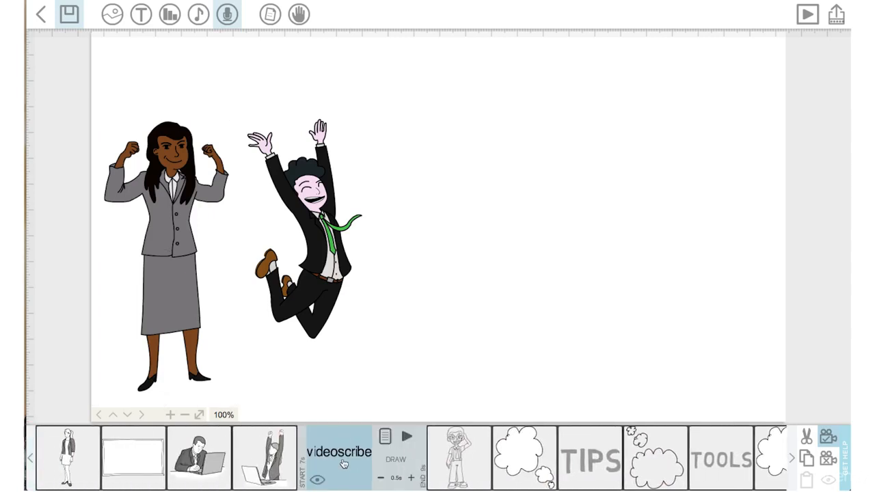
pyautogui.click(809, 460)
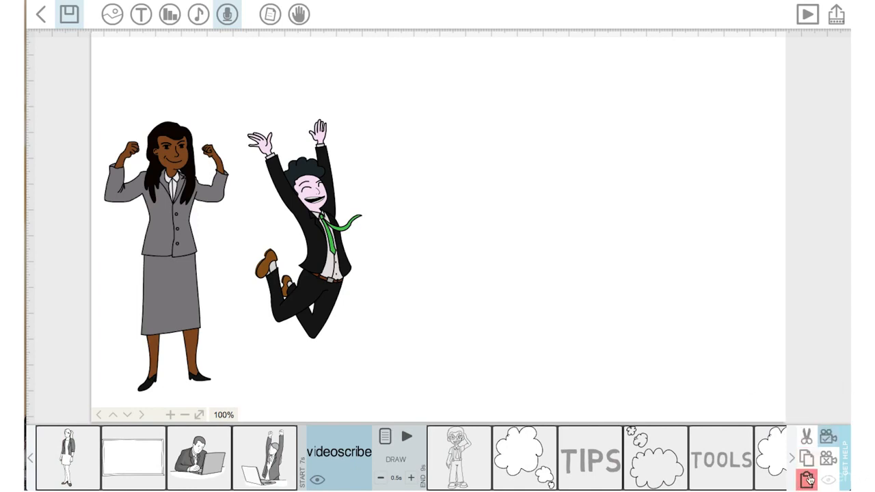
pyautogui.click(805, 479)
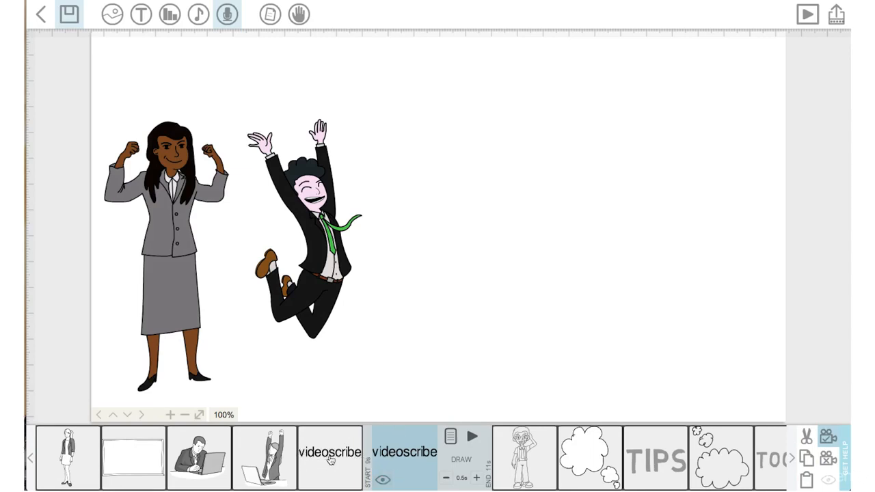
pyautogui.moveTo(402, 447); pyautogui.dragTo(786, 449)
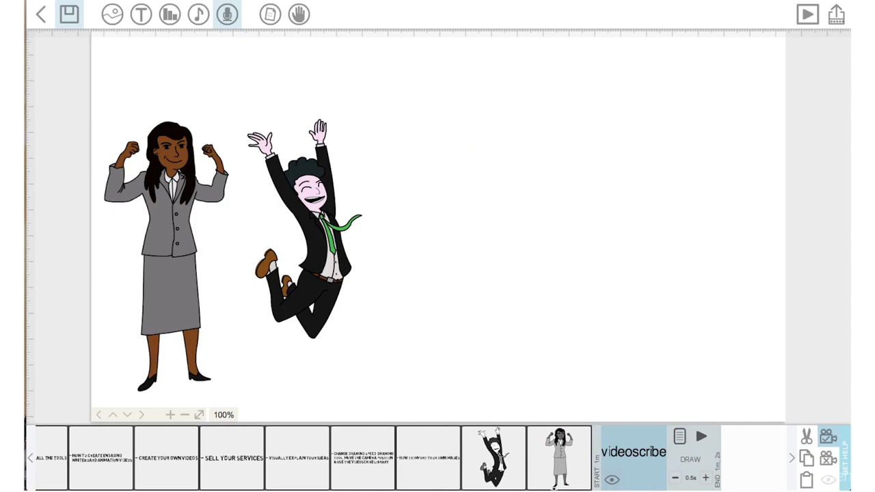
# Enlarge the copied "videoscribe" text and move it from the framed opening scene onto the two cheering figures
pyautogui.click(182, 416)
pyautogui.click(182, 417)
pyautogui.click(182, 416)
pyautogui.click(182, 416)
pyautogui.click(182, 416)
pyautogui.click(182, 416)
pyautogui.click(182, 416)
pyautogui.click(182, 416)
pyautogui.click(182, 416)
pyautogui.click(182, 416)
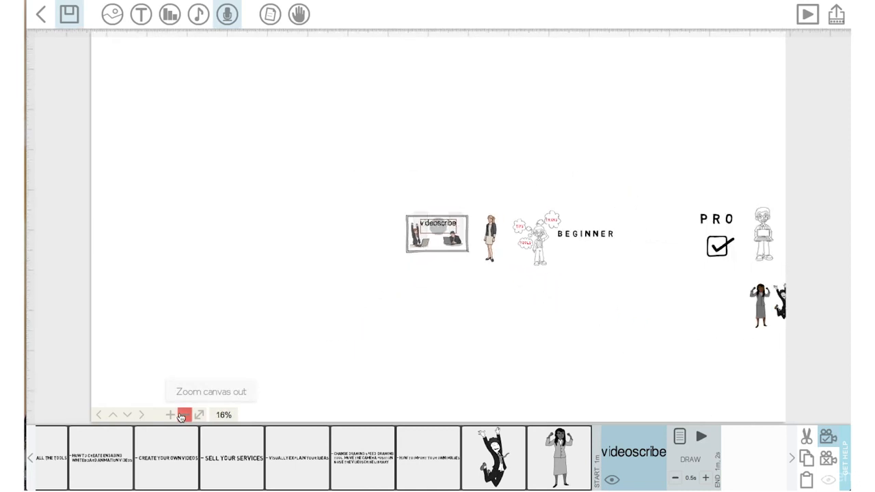
pyautogui.click(182, 416)
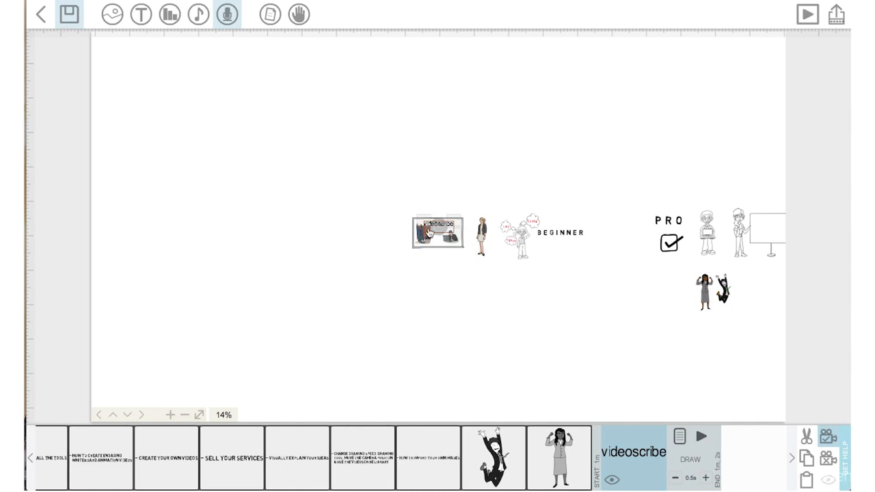
pyautogui.moveTo(429, 231); pyautogui.dragTo(404, 244)
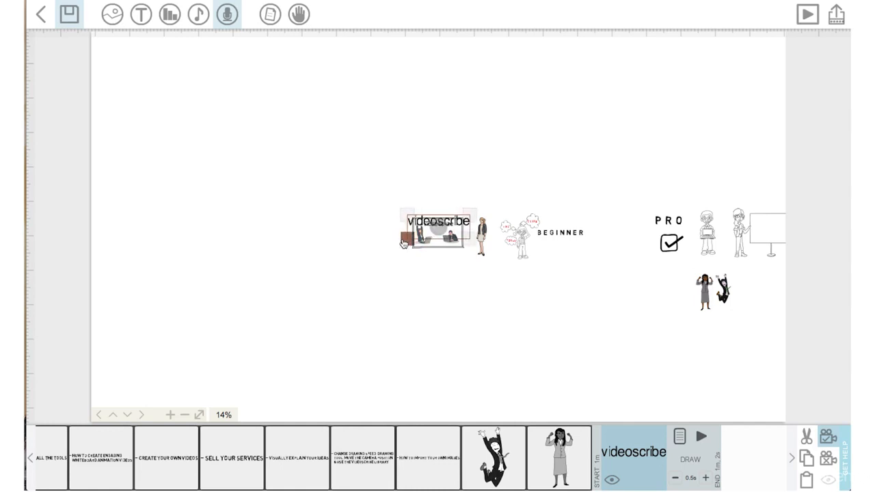
pyautogui.moveTo(422, 233); pyautogui.dragTo(705, 298)
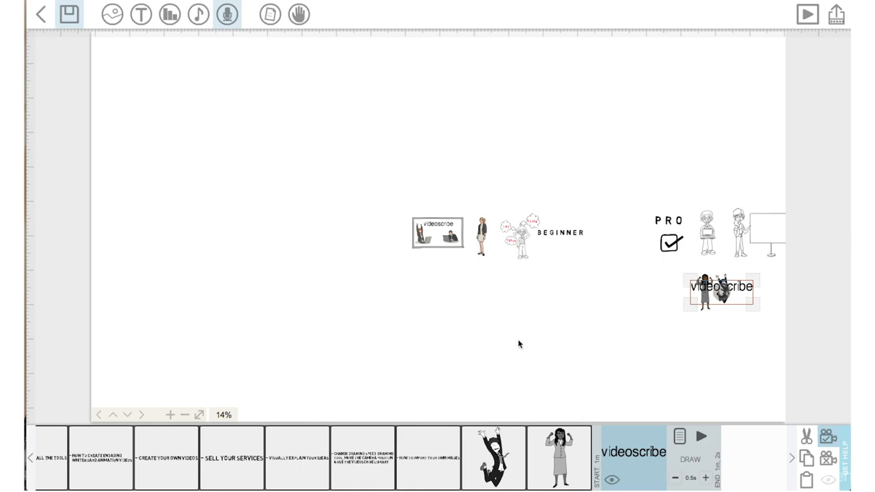
# Shrink the "videoscribe" text and place it above the two cheering figures, setting its camera to the current canvas position
pyautogui.click(550, 458)
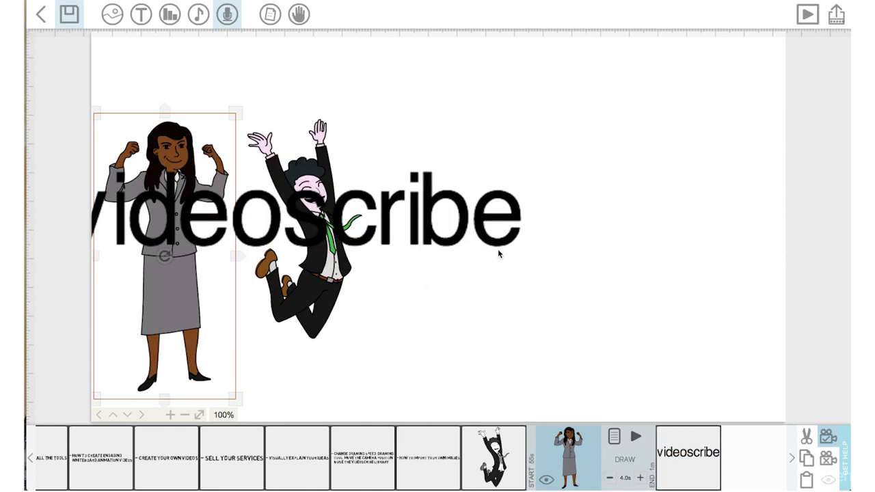
pyautogui.click(476, 232)
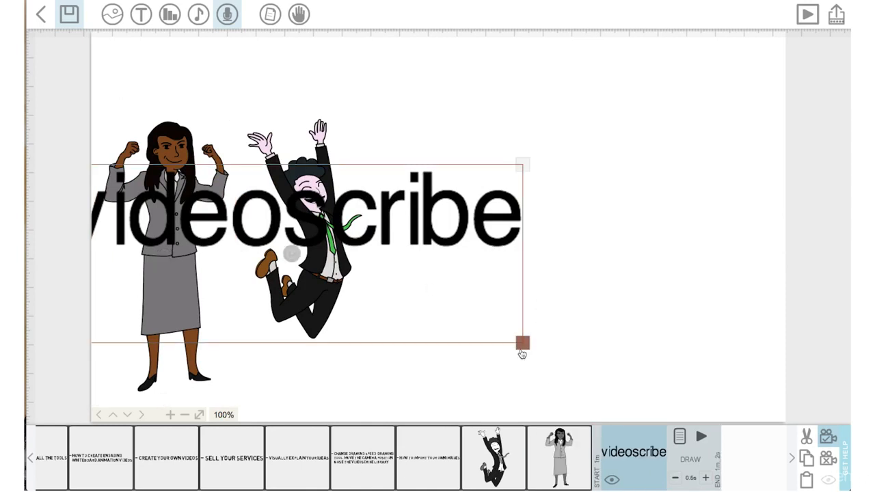
pyautogui.moveTo(522, 353); pyautogui.dragTo(395, 301)
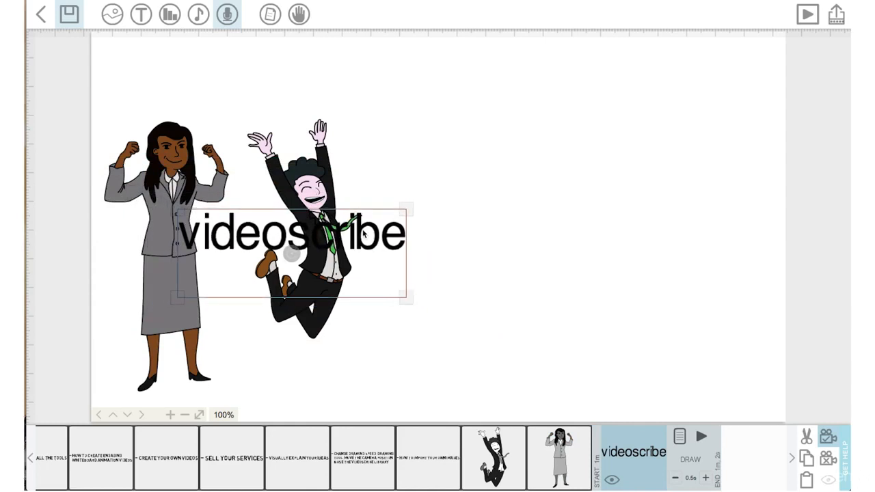
pyautogui.moveTo(366, 241); pyautogui.dragTo(302, 87)
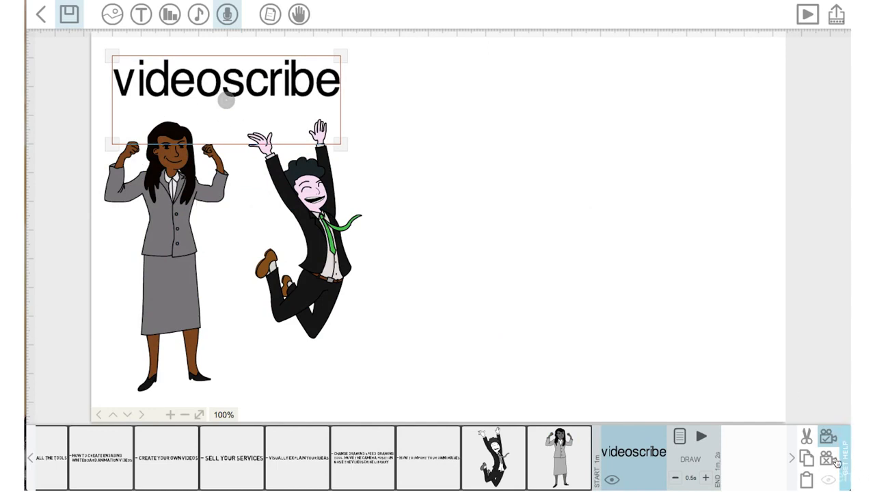
pyautogui.click(827, 436)
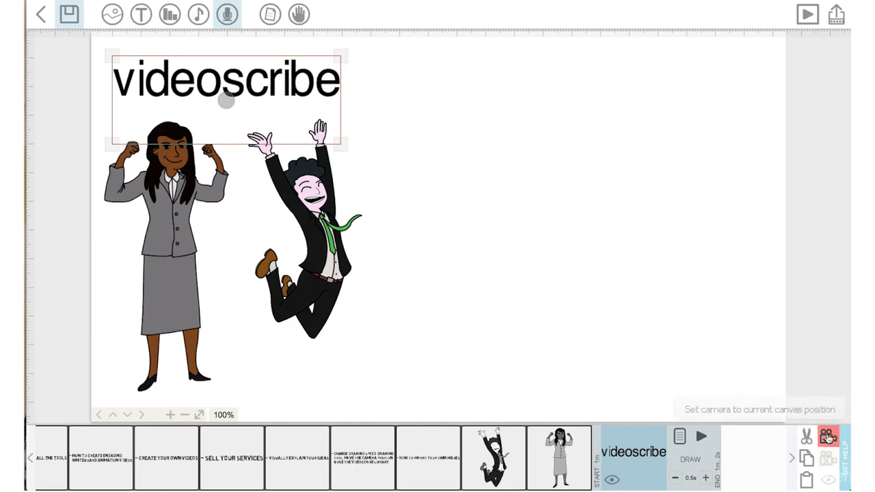
pyautogui.click(827, 435)
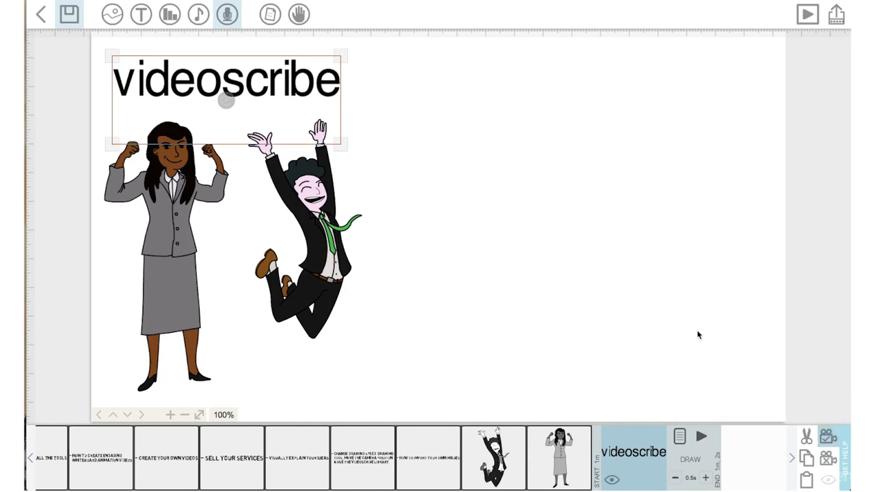